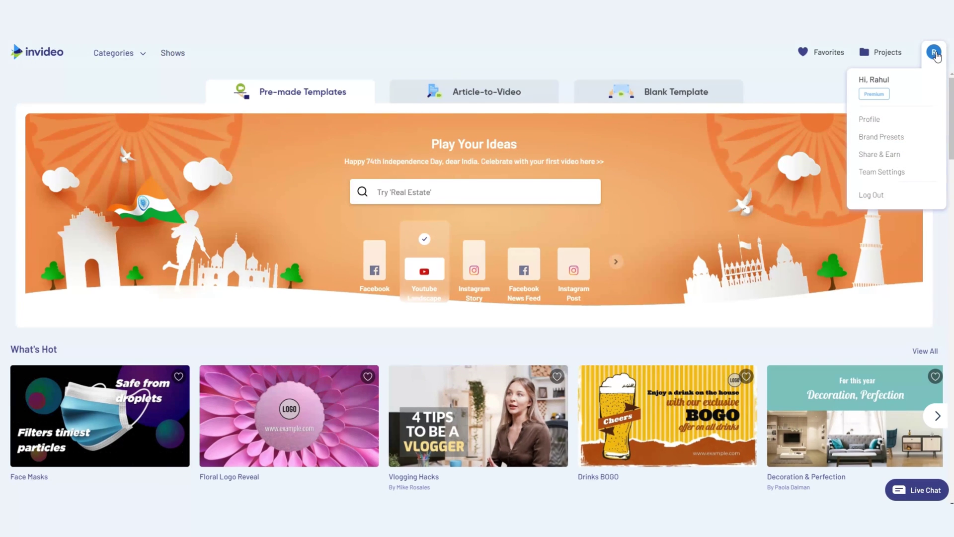
# Upload gamepad.png as the brand logo, declining the suggested brand colours.
pyautogui.click(881, 137)
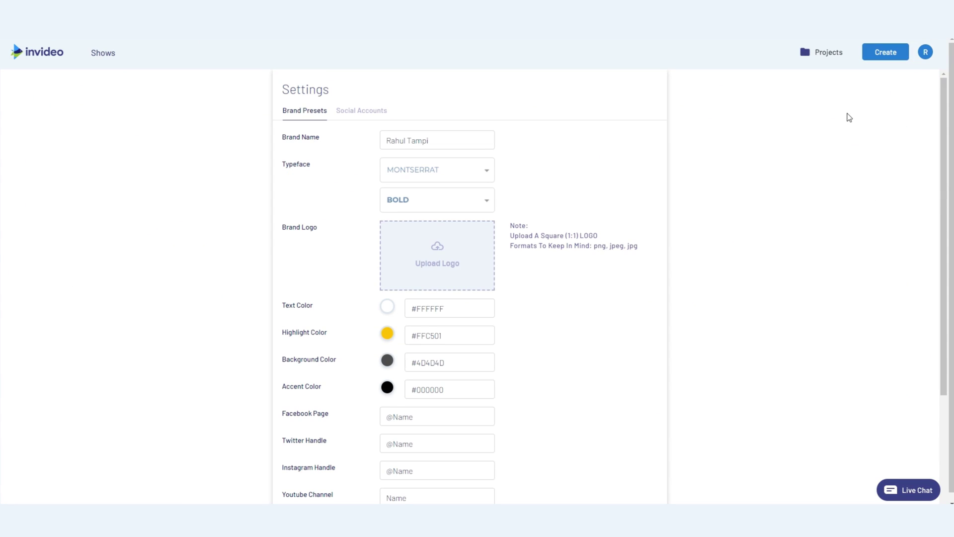
pyautogui.click(437, 248)
pyautogui.click(150, 69)
pyautogui.click(405, 234)
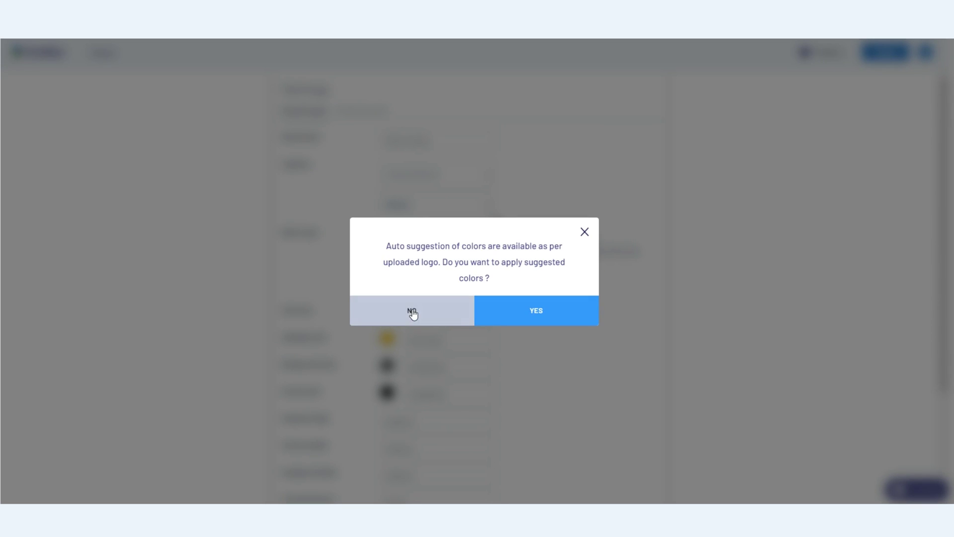
pyautogui.click(411, 311)
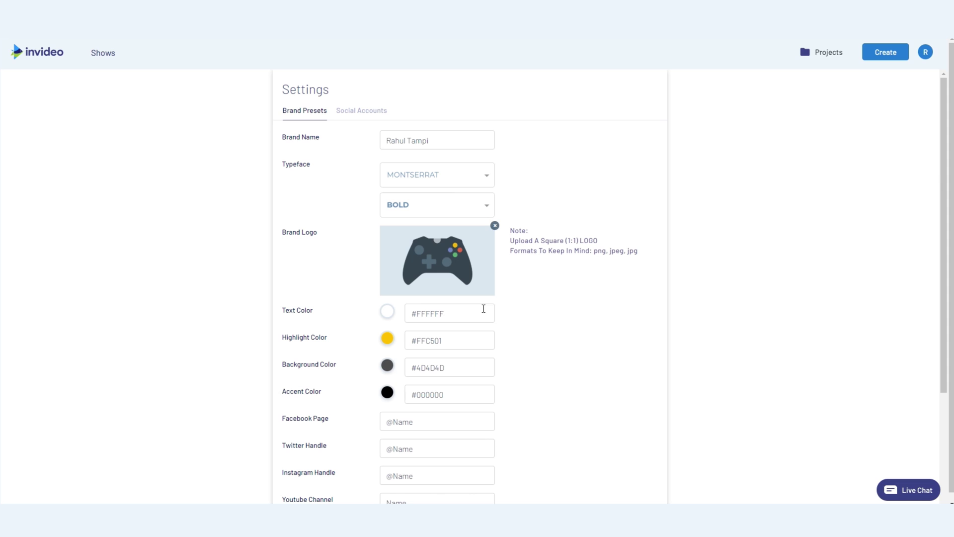
# Start adding a new team member in Team Settings, entering their name.
pyautogui.scroll(-3, 867, 213)
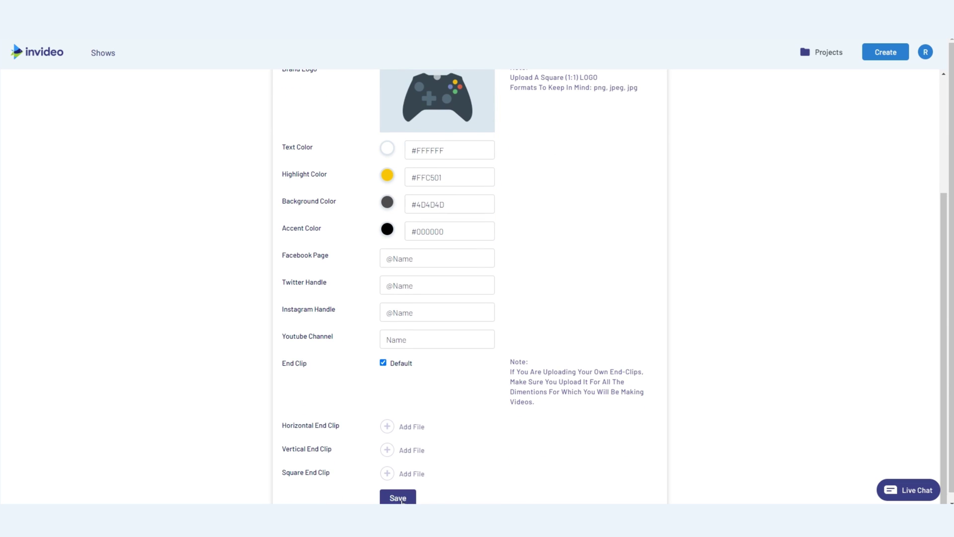
pyautogui.scroll(3, 938, 293)
pyautogui.click(925, 52)
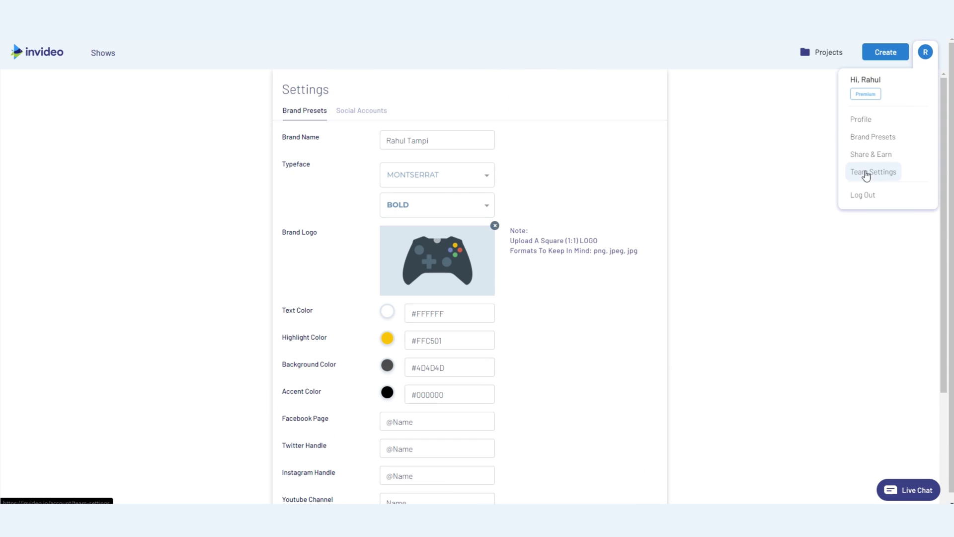
pyautogui.click(867, 174)
pyautogui.click(643, 123)
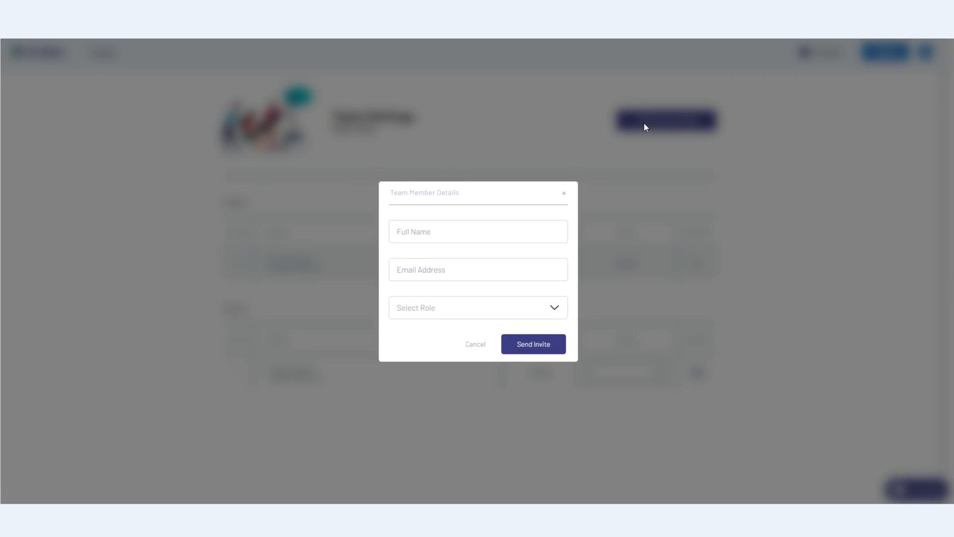
pyautogui.click(431, 239)
pyautogui.write('member 12')
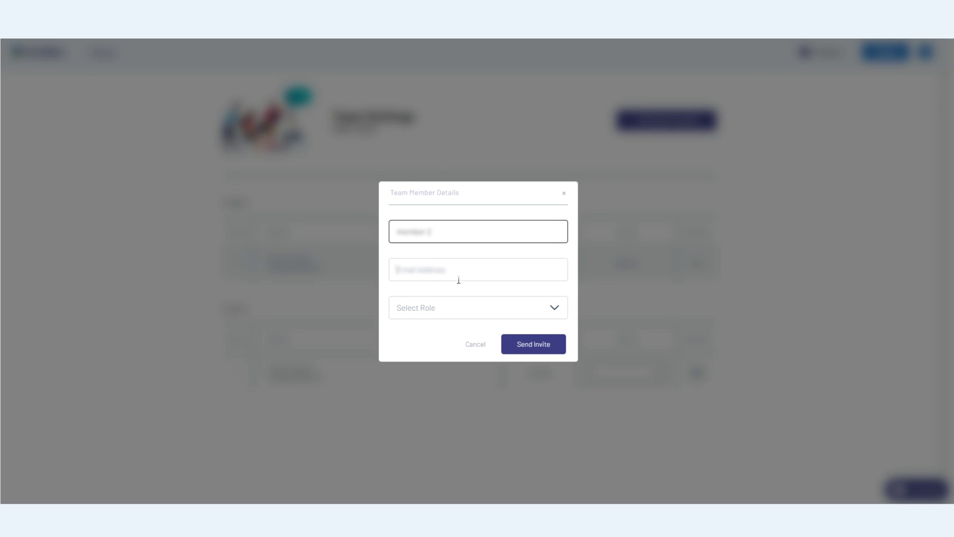
pyautogui.click(457, 279)
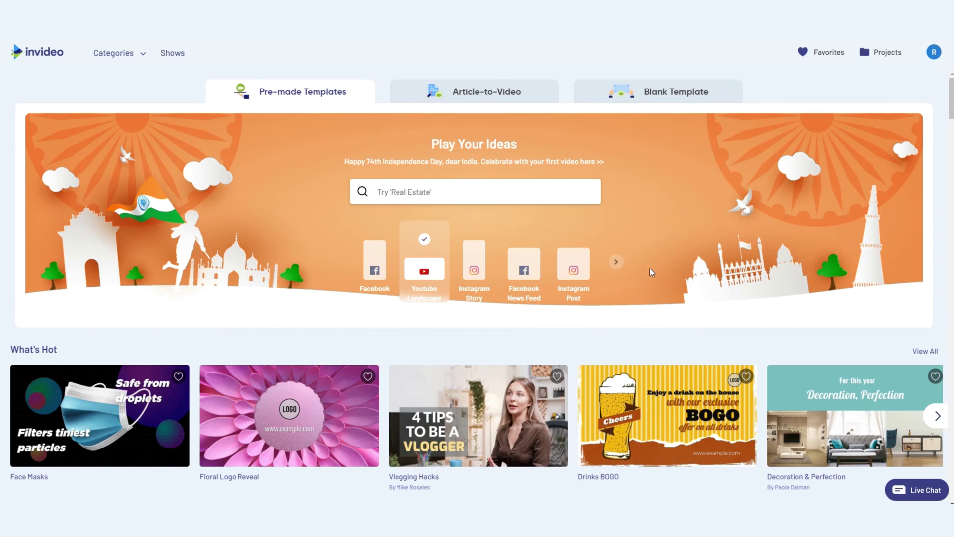
# Enter the new member's e-mail, then search templates for 'streaming' and browse the results.
pyautogui.click(468, 192)
pyautogui.write('streaming')
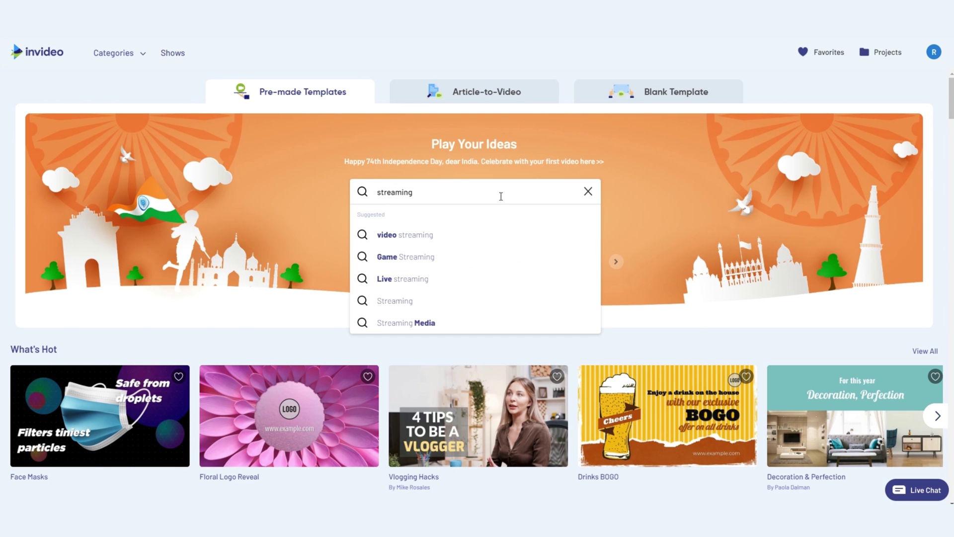
pyautogui.press('Return')
pyautogui.moveTo(947, 90); pyautogui.dragTo(945, 169)
pyautogui.scroll(-20, 946, 169)
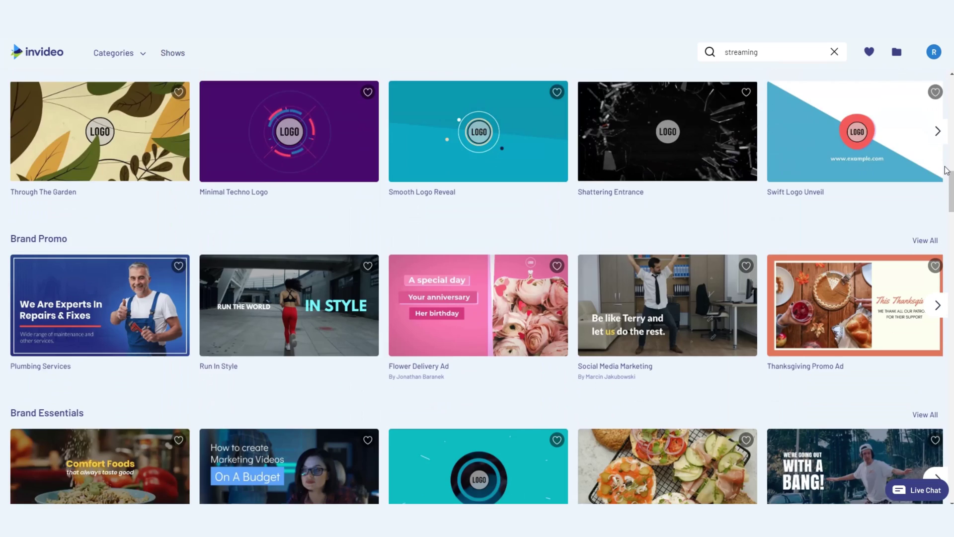
pyautogui.scroll(-6, 946, 169)
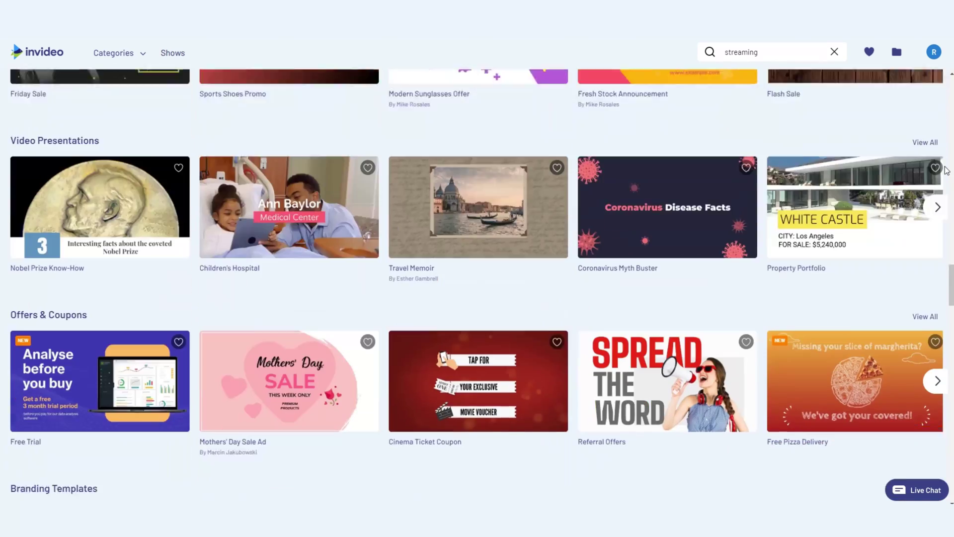
# Show all template categories and scroll through the list.
pyautogui.click(131, 50)
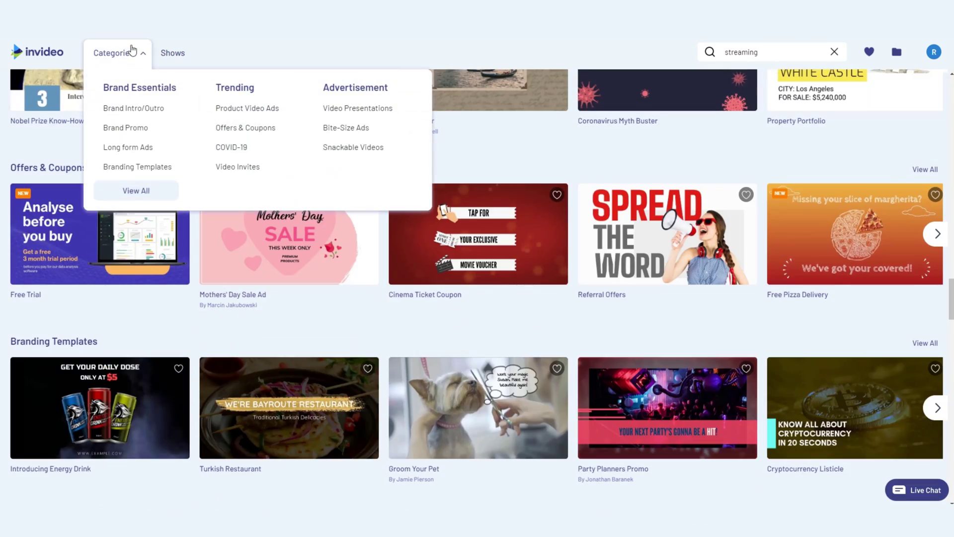
pyautogui.click(138, 188)
pyautogui.scroll(-6, 2, 192)
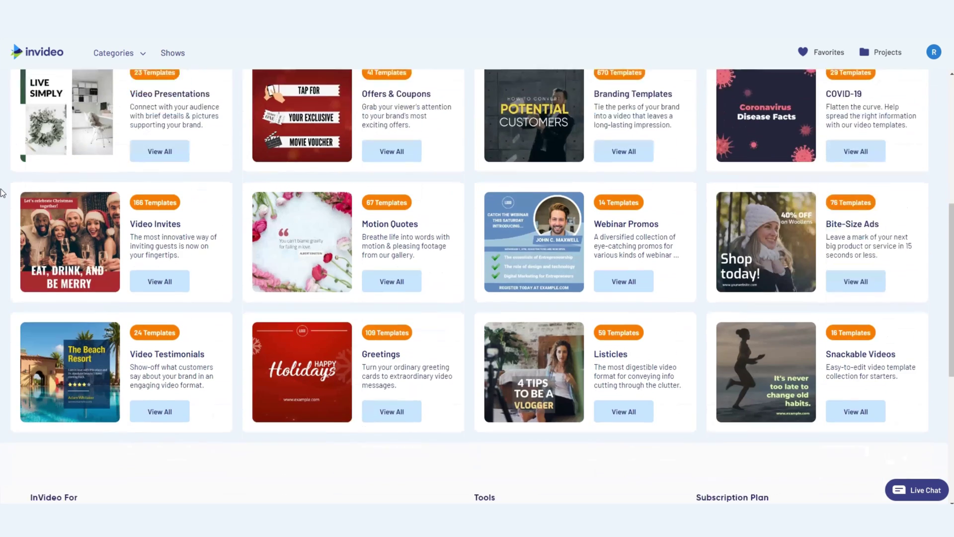
pyautogui.scroll(5, 2, 193)
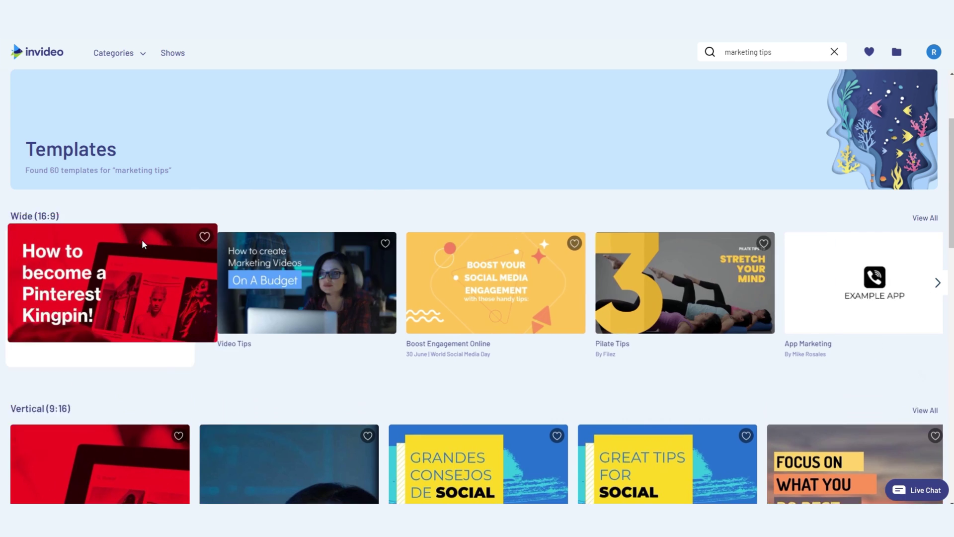
# Preview the Marketing Tips And Tricks template and open it in the editor at Wide 16:9.
pyautogui.click(142, 240)
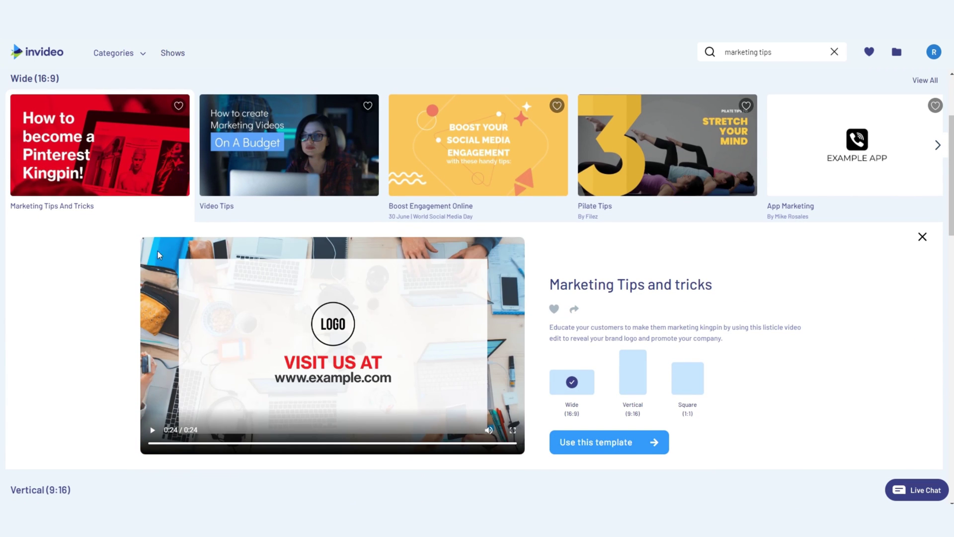
pyautogui.click(603, 447)
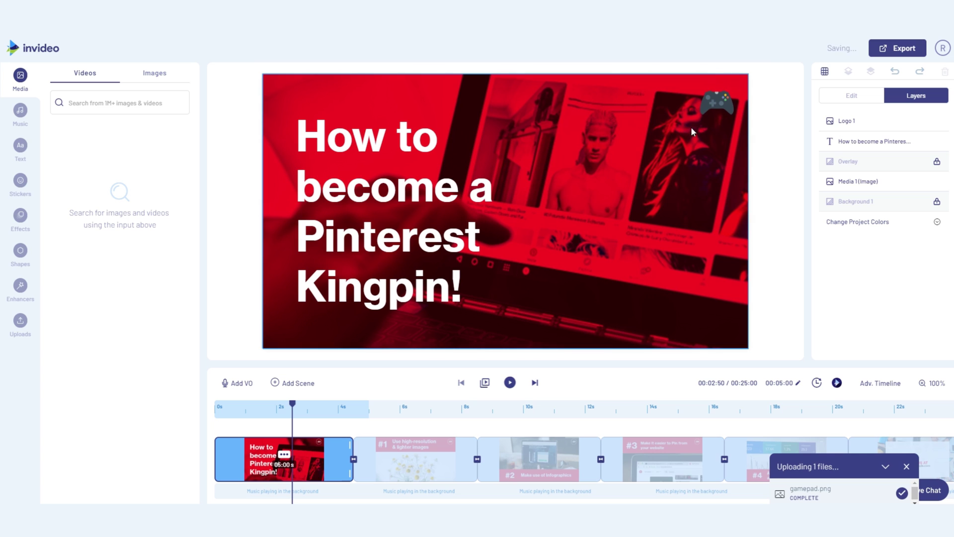
# Replace 'Pinterest' with 'Streaming' so the title reads 'How to become a Streaming Kingpin!'.
pyautogui.click(429, 195)
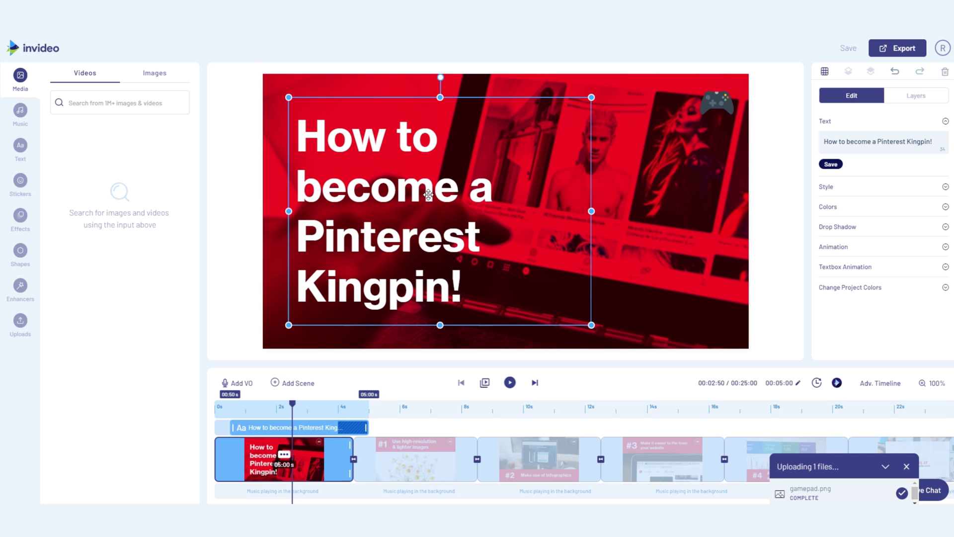
pyautogui.doubleClick(396, 218)
pyautogui.write('Streaming')
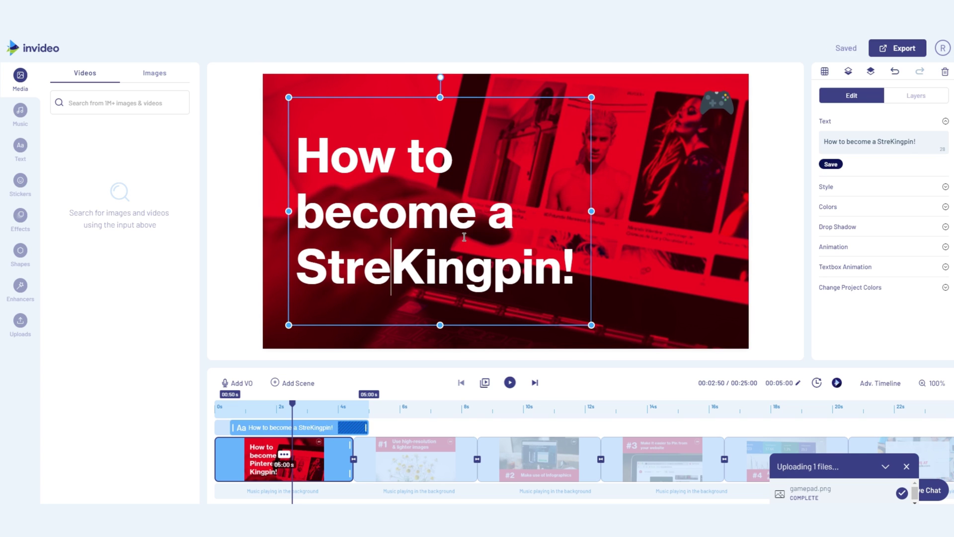
pyautogui.click(785, 232)
# Search stock images for 'gaming' and replace the first scene's background with one.
pyautogui.click(155, 72)
pyautogui.click(129, 101)
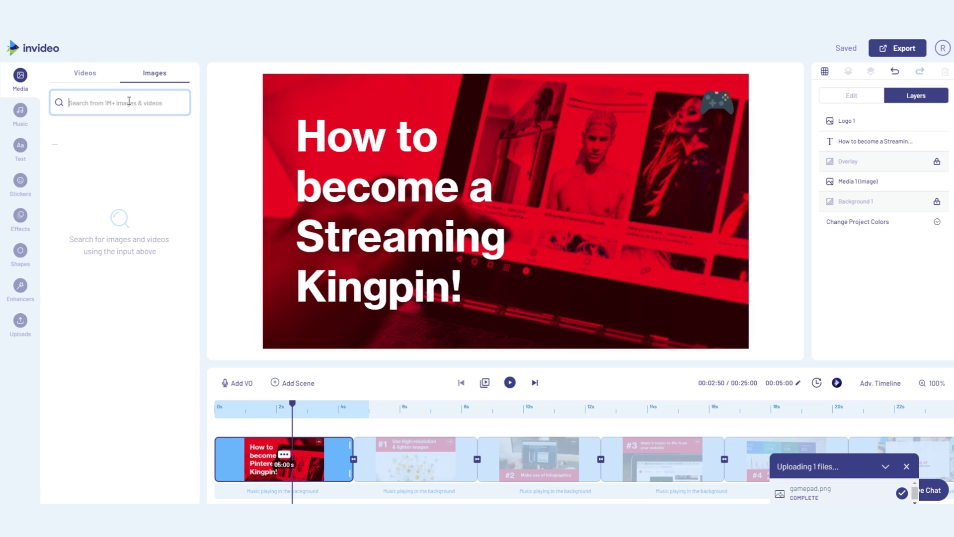
pyautogui.write('gaming')
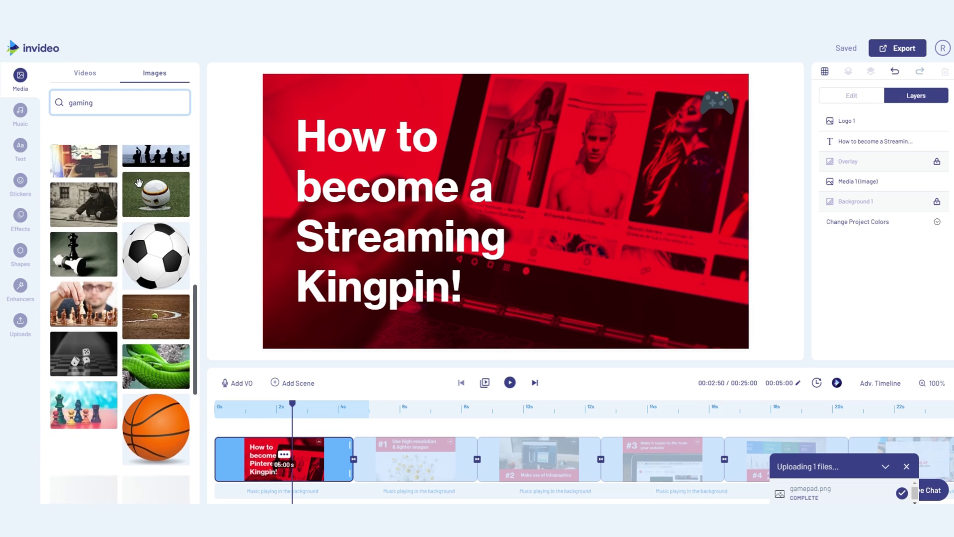
pyautogui.moveTo(84, 204); pyautogui.dragTo(638, 188)
pyautogui.click(458, 335)
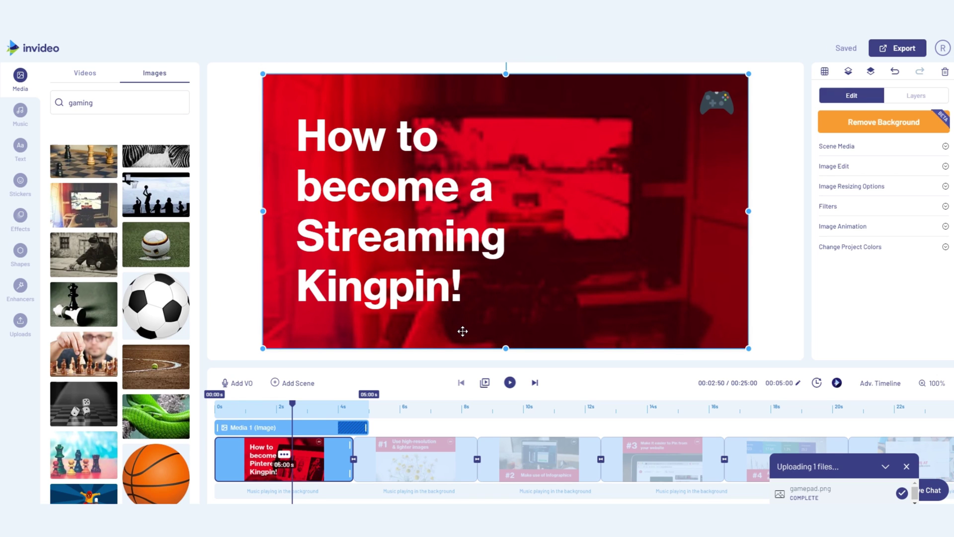
pyautogui.click(779, 296)
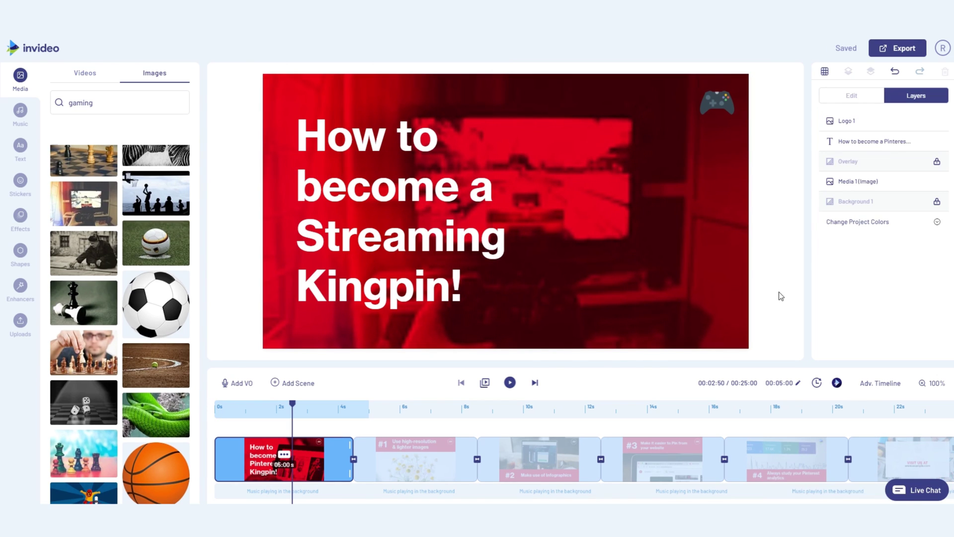
# Upload the red controller photo via Uploads and swap it in as the first scene's background.
pyautogui.click(6, 329)
pyautogui.click(119, 494)
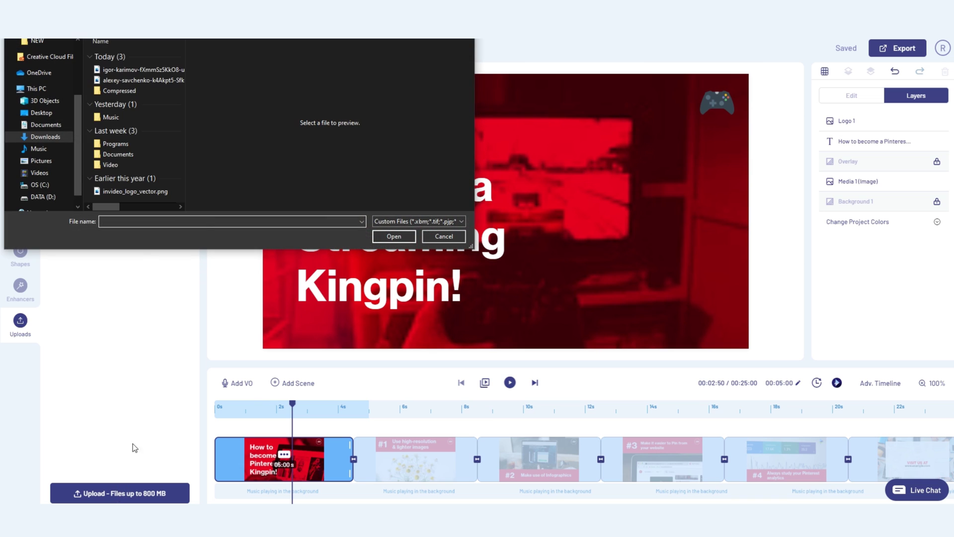
pyautogui.click(143, 69)
pyautogui.click(394, 236)
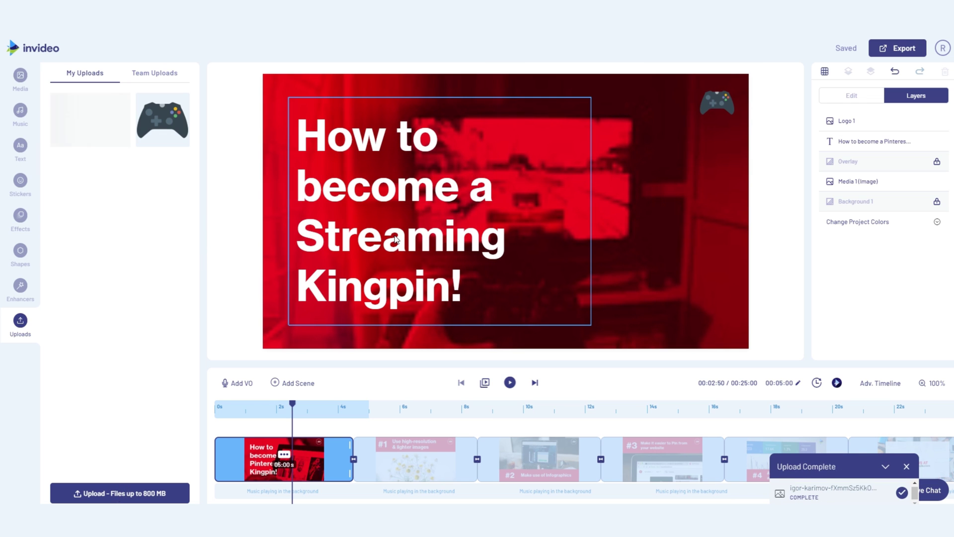
pyautogui.moveTo(90, 119); pyautogui.dragTo(621, 219)
pyautogui.click(428, 336)
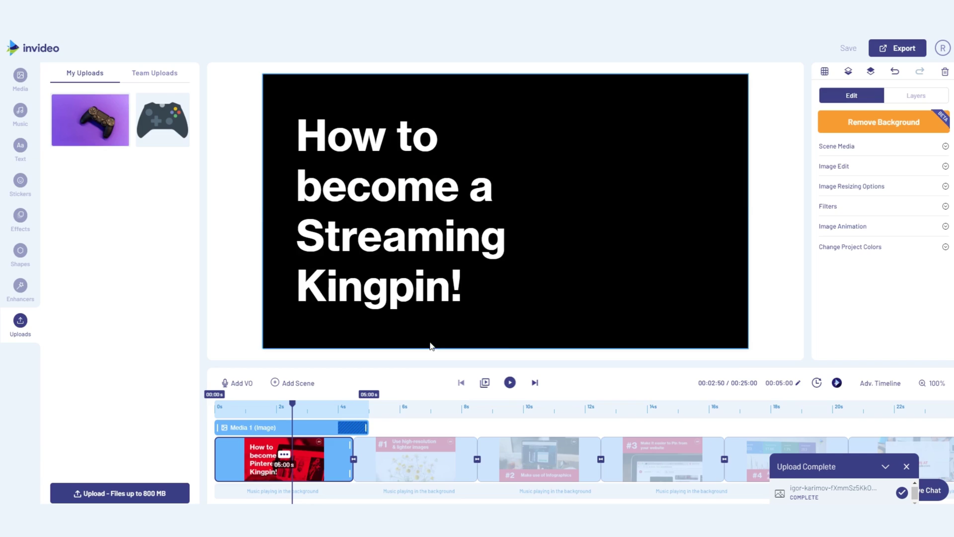
pyautogui.click(769, 282)
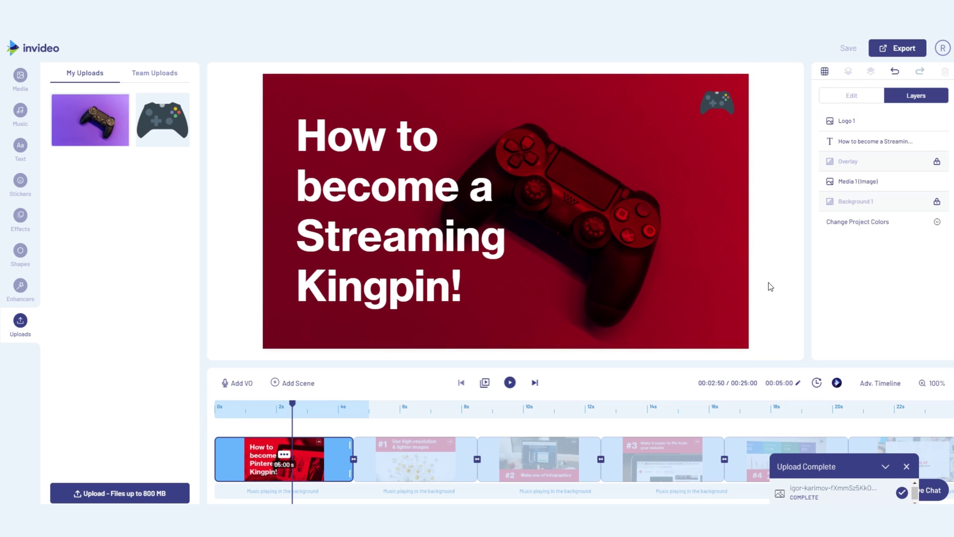
# Browse the Text, Stickers and Effects libraries.
pyautogui.click(20, 146)
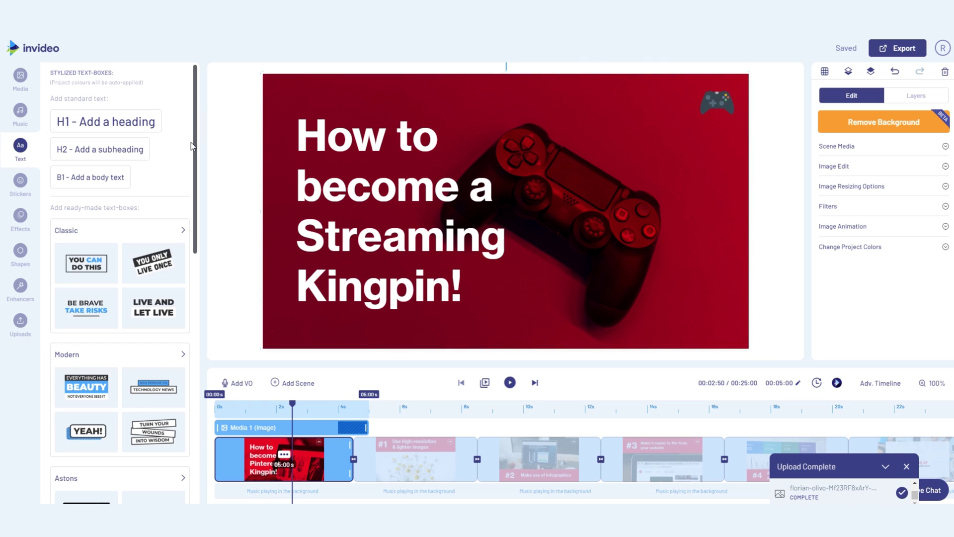
pyautogui.scroll(-15, 191, 143)
pyautogui.click(21, 185)
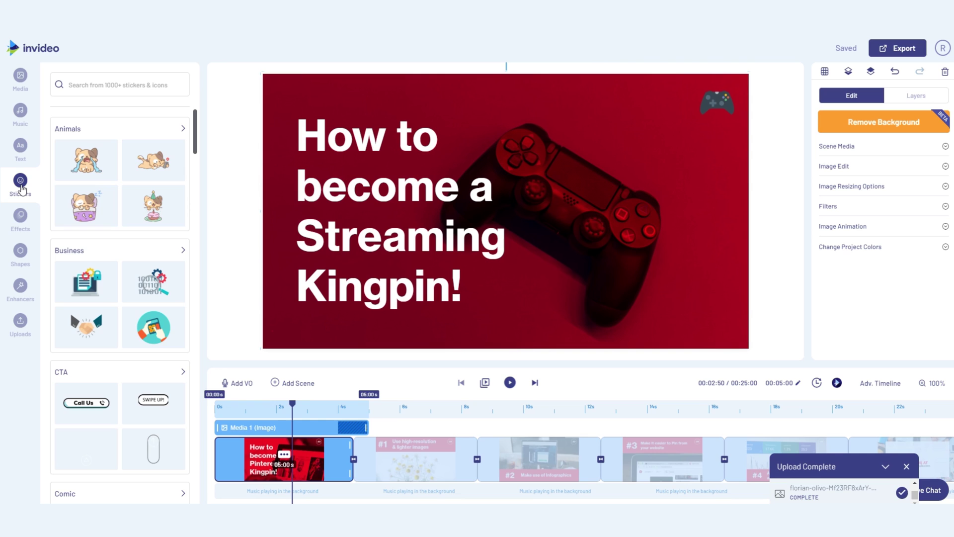
pyautogui.click(20, 215)
pyautogui.scroll(-7, 49, 227)
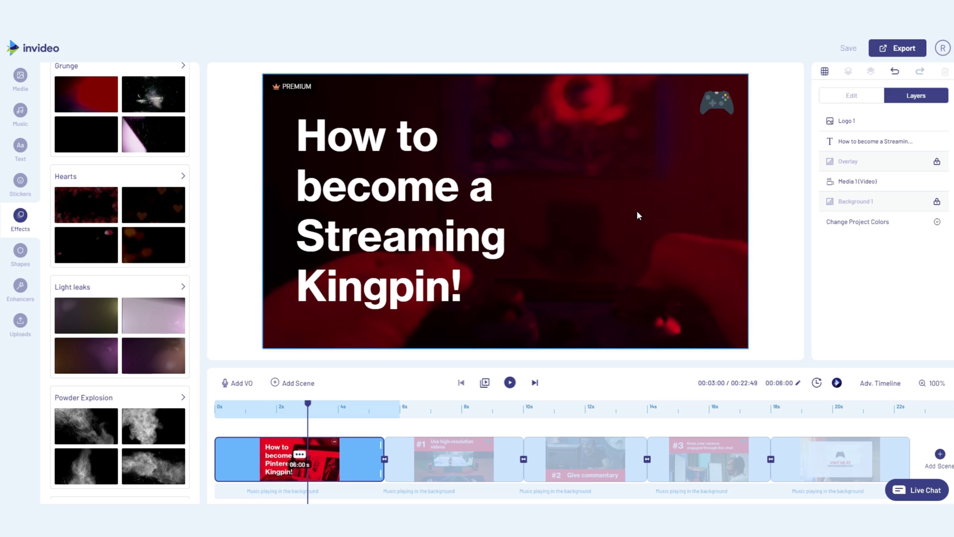
# Crop the title scene's background video, shifting the frame slightly down.
pyautogui.click(639, 215)
pyautogui.click(833, 142)
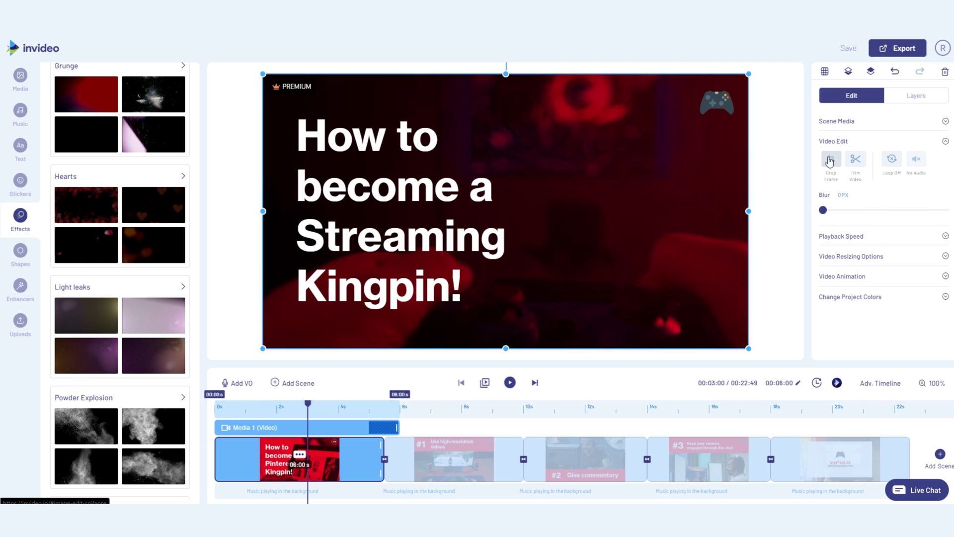
pyautogui.click(830, 161)
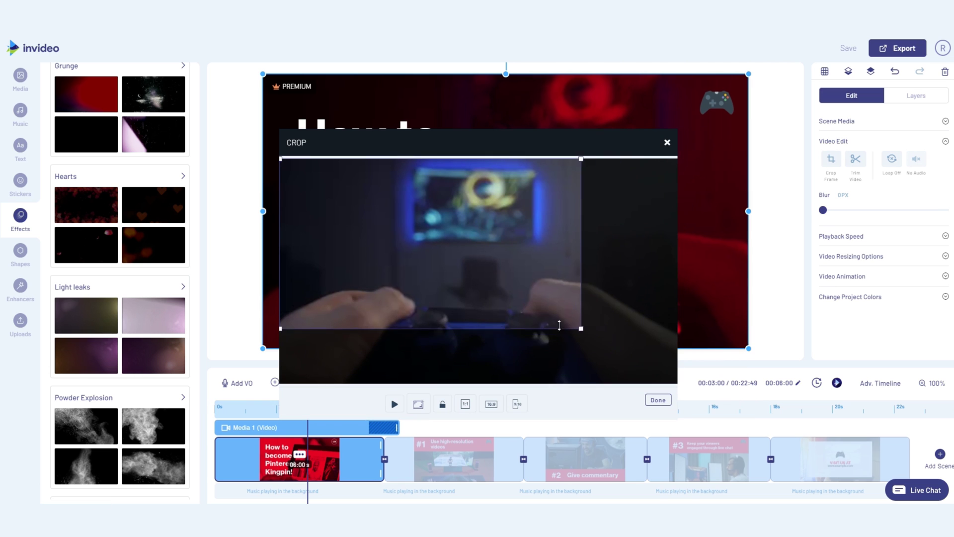
pyautogui.moveTo(549, 314); pyautogui.dragTo(550, 322)
pyautogui.click(658, 400)
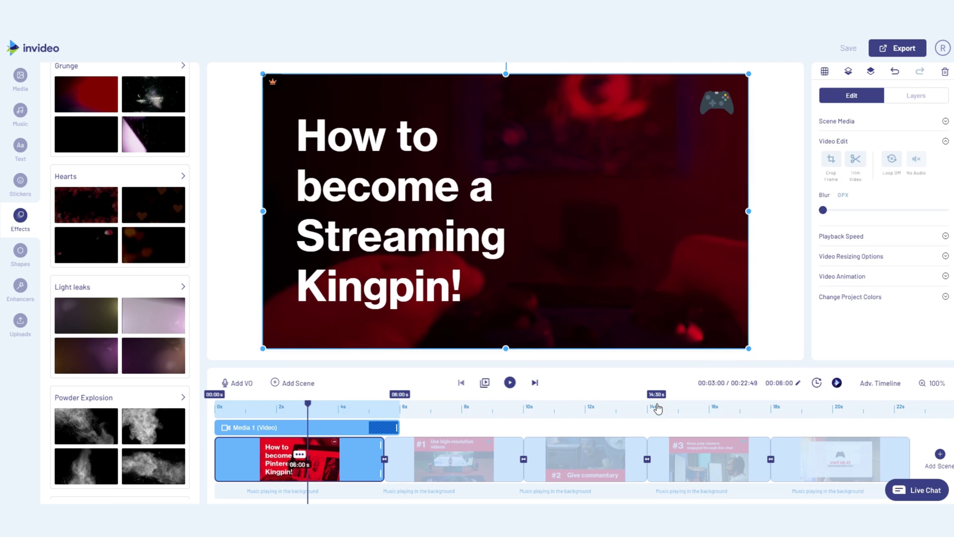
# Trim the background clip to its first 5 seconds.
pyautogui.click(856, 159)
pyautogui.moveTo(332, 347); pyautogui.dragTo(317, 347)
pyautogui.click(682, 427)
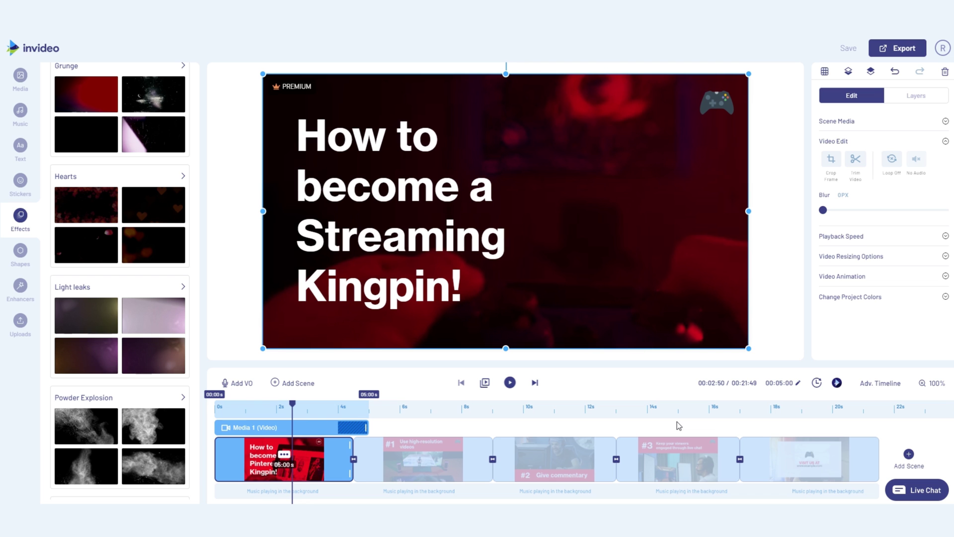
pyautogui.click(916, 95)
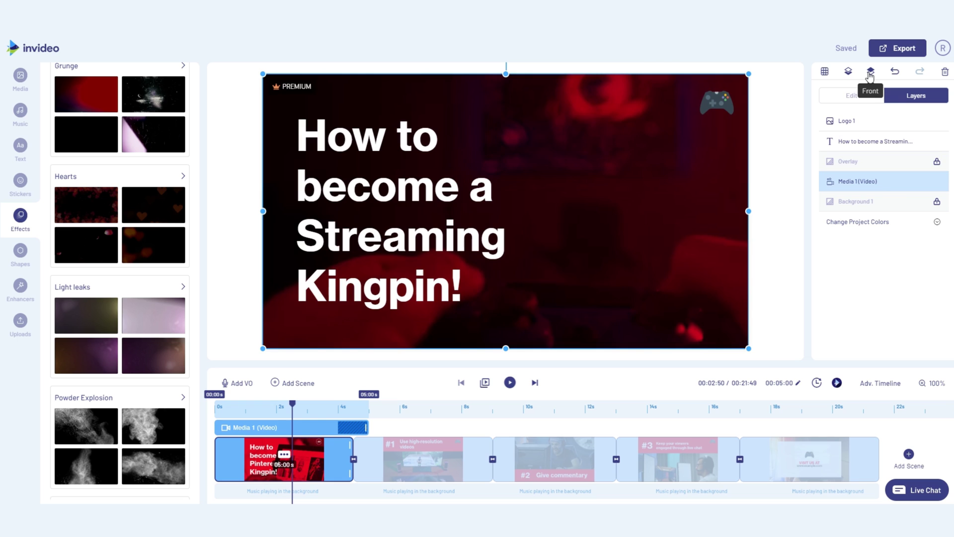
pyautogui.click(871, 74)
pyautogui.click(849, 74)
pyautogui.moveTo(856, 181); pyautogui.dragTo(855, 175)
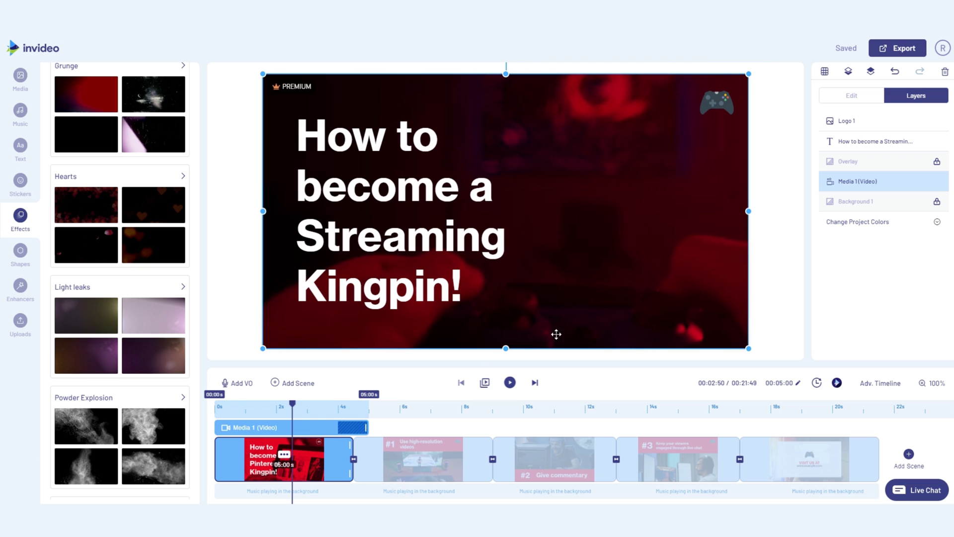
# Shorten the '#1 Use high-resolution videos' scene to 5 seconds and start its #1 text slightly later.
pyautogui.click(390, 462)
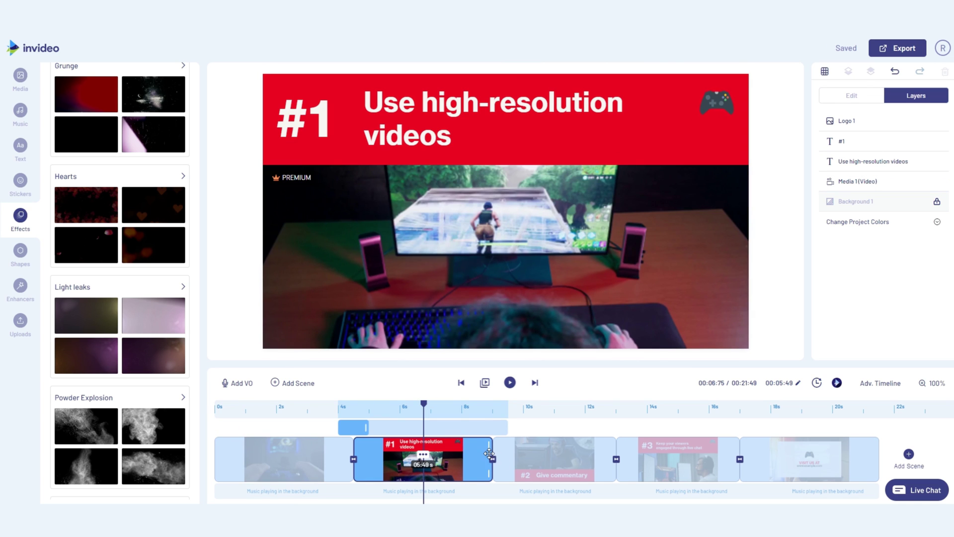
pyautogui.moveTo(491, 449); pyautogui.dragTo(471, 446)
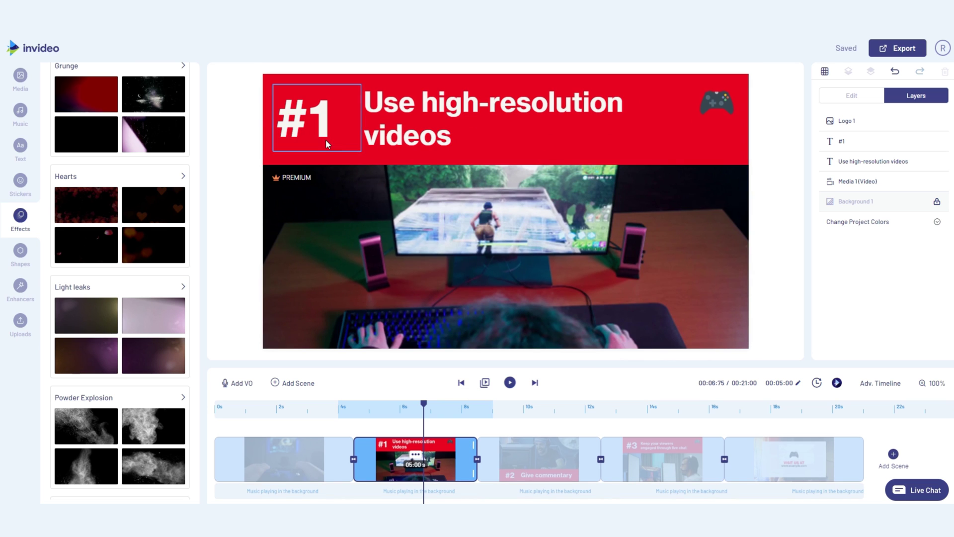
pyautogui.click(327, 147)
pyautogui.moveTo(360, 427); pyautogui.dragTo(362, 427)
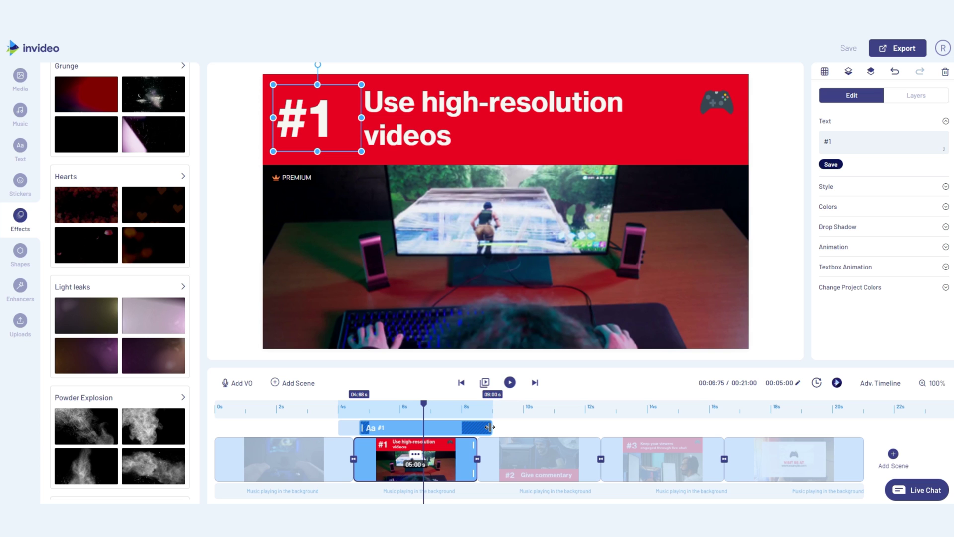
pyautogui.click(415, 454)
pyautogui.click(423, 413)
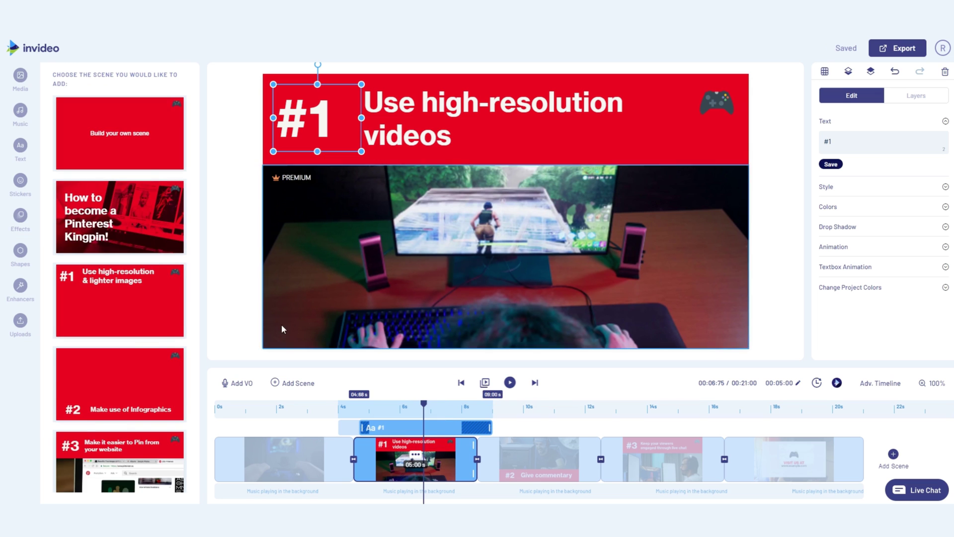
pyautogui.click(119, 301)
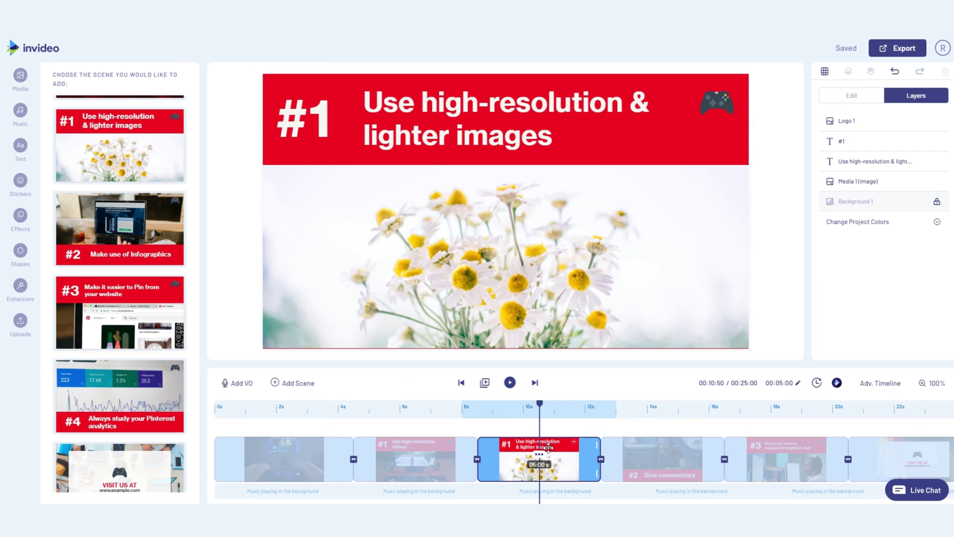
pyautogui.click(540, 454)
pyautogui.click(547, 433)
pyautogui.click(539, 314)
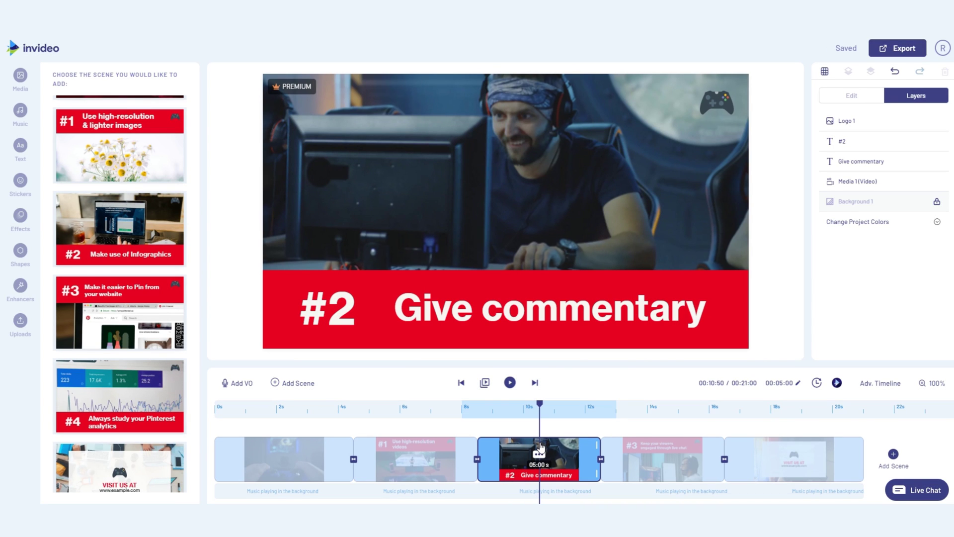
# Switch to the advanced timeline and select the Give commentary, #2 and logo layers in turn.
pyautogui.click(898, 386)
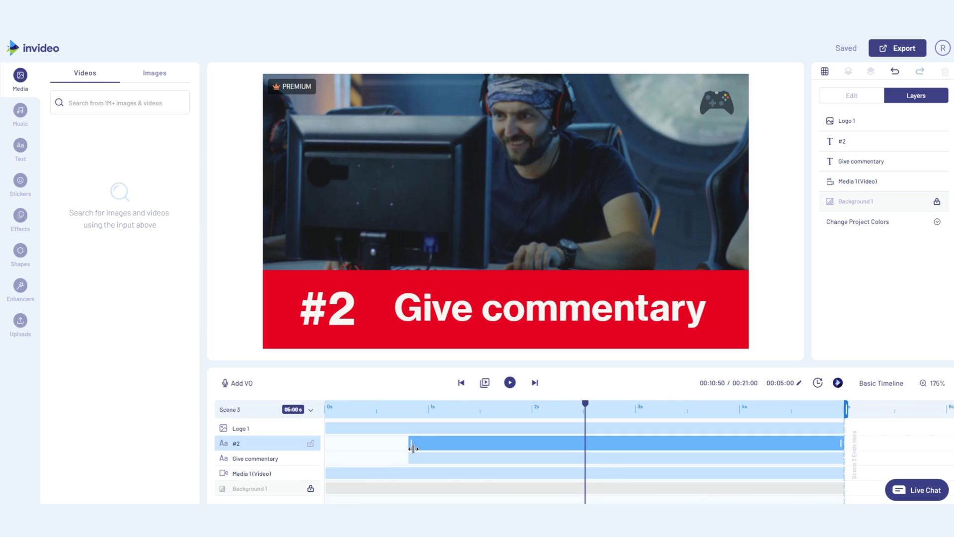
pyautogui.click(414, 458)
pyautogui.click(407, 440)
pyautogui.click(412, 458)
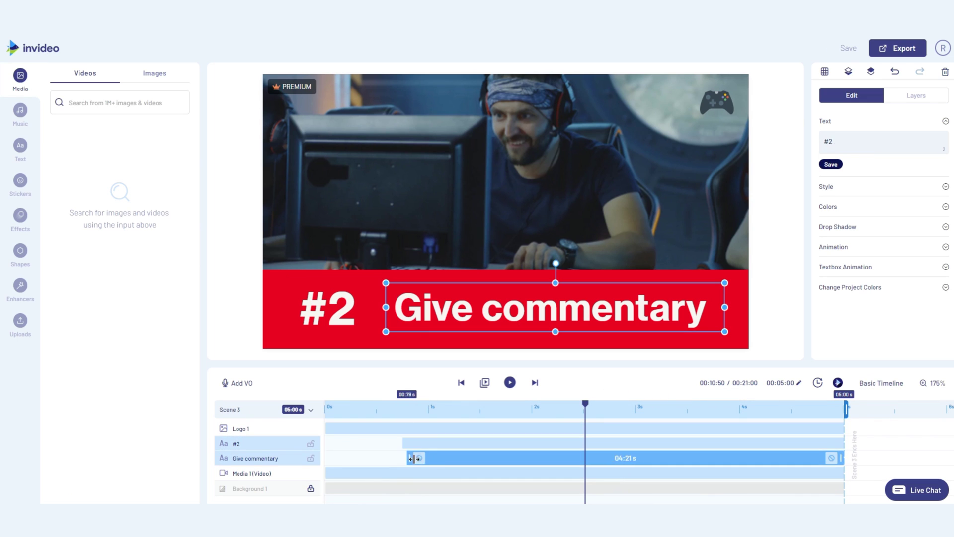
pyautogui.click(407, 440)
pyautogui.click(371, 428)
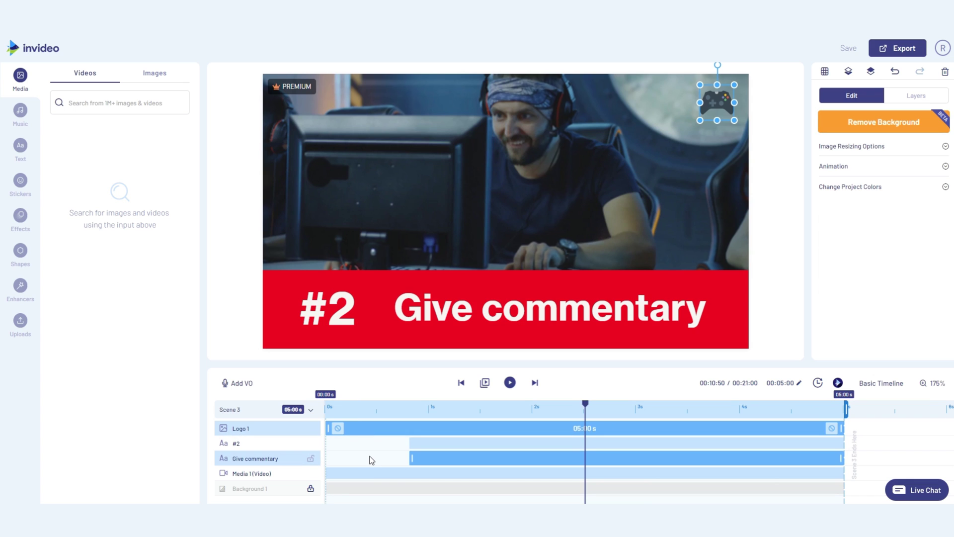
# Browse the music library's categories, then upload We_Groove.mp3 into the music collection.
pyautogui.click(19, 116)
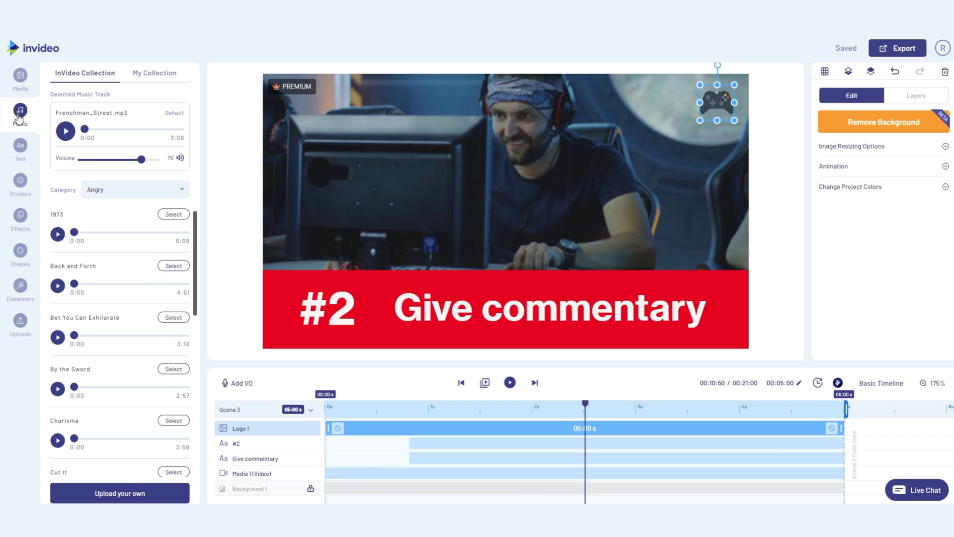
pyautogui.scroll(-2, 119, 298)
pyautogui.click(144, 189)
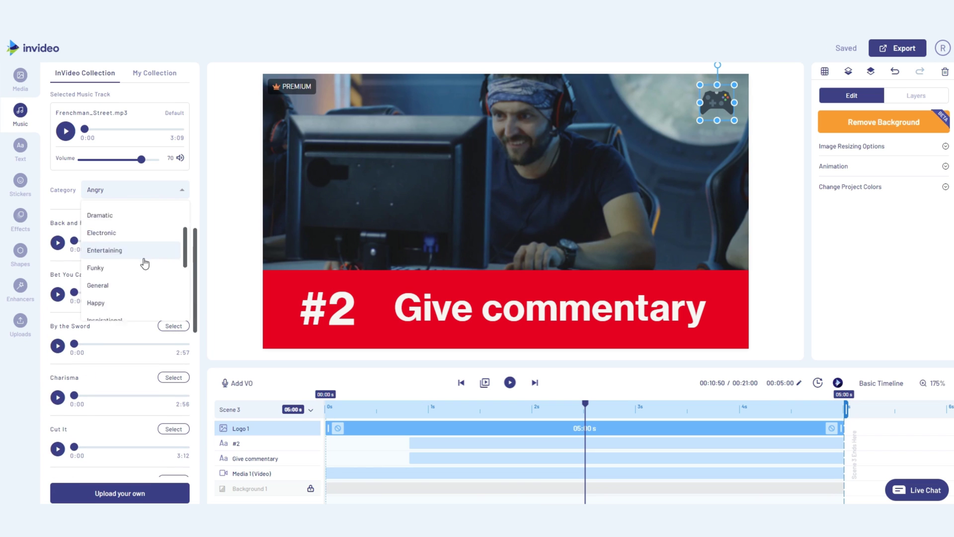
pyautogui.scroll(-3, 144, 264)
pyautogui.scroll(5, 166, 228)
pyautogui.click(195, 188)
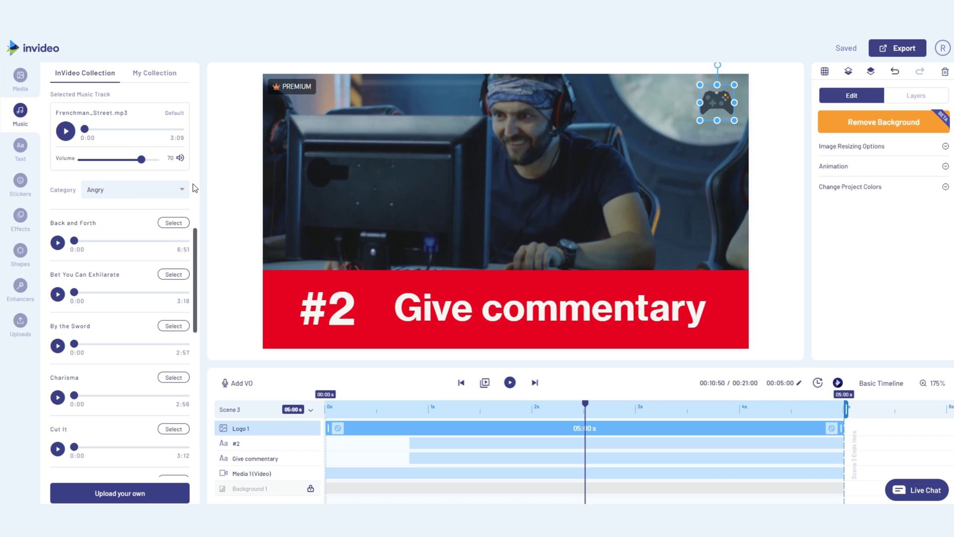
pyautogui.click(120, 493)
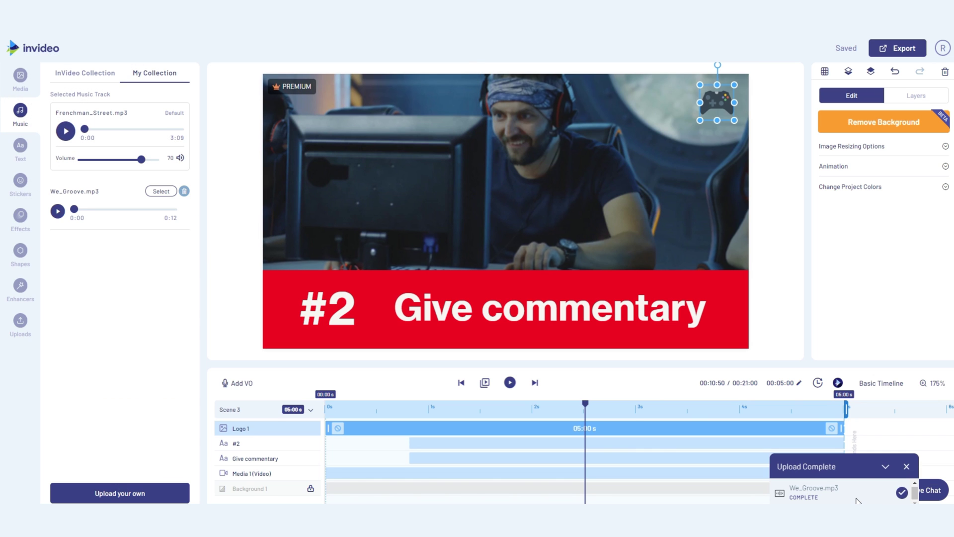
# Add a voice-over uploaded from the computer, muting all other audio, and open the audio file.
pyautogui.click(243, 383)
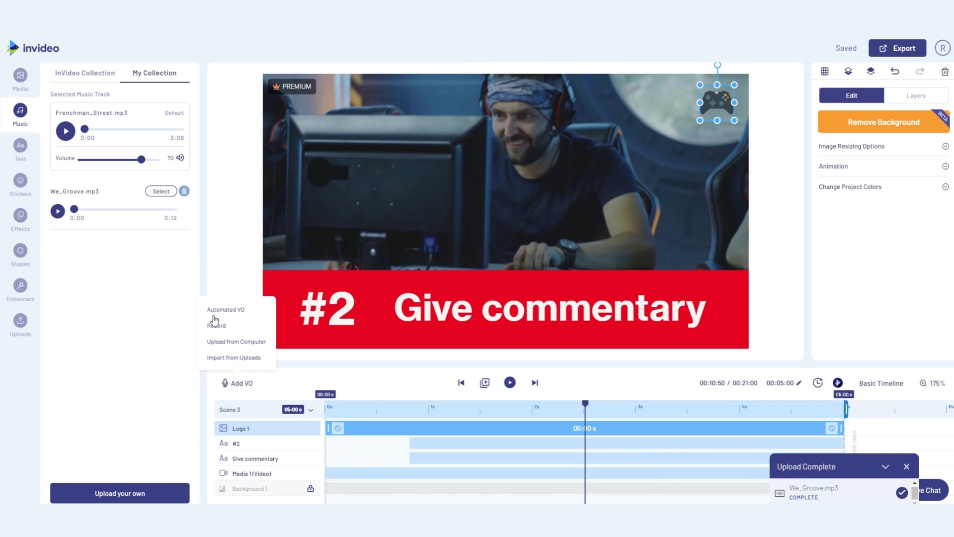
pyautogui.click(216, 342)
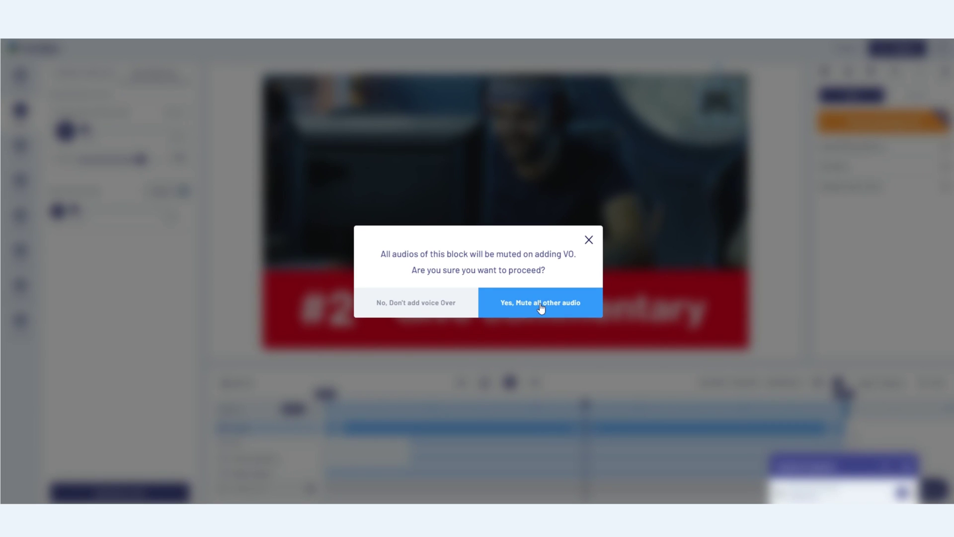
pyautogui.click(528, 312)
pyautogui.click(139, 55)
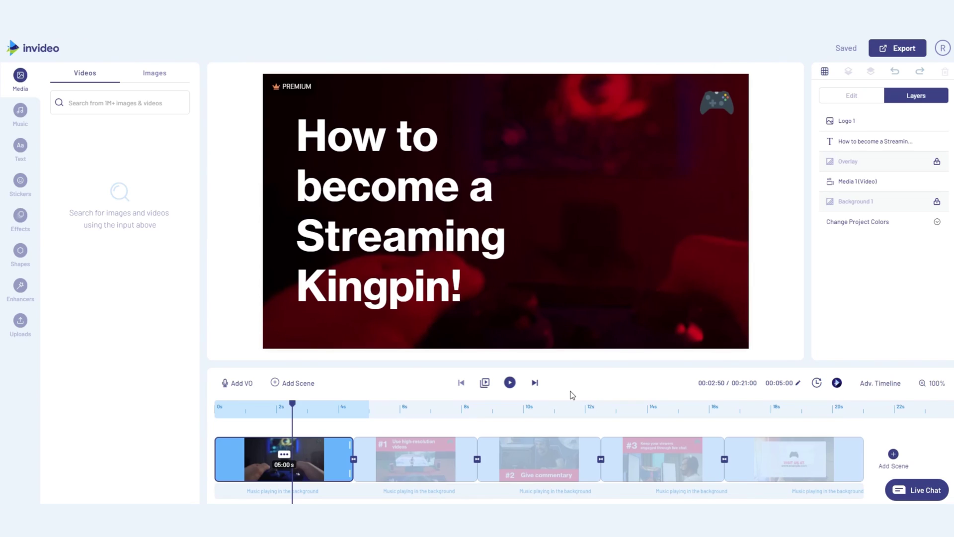
pyautogui.click(510, 383)
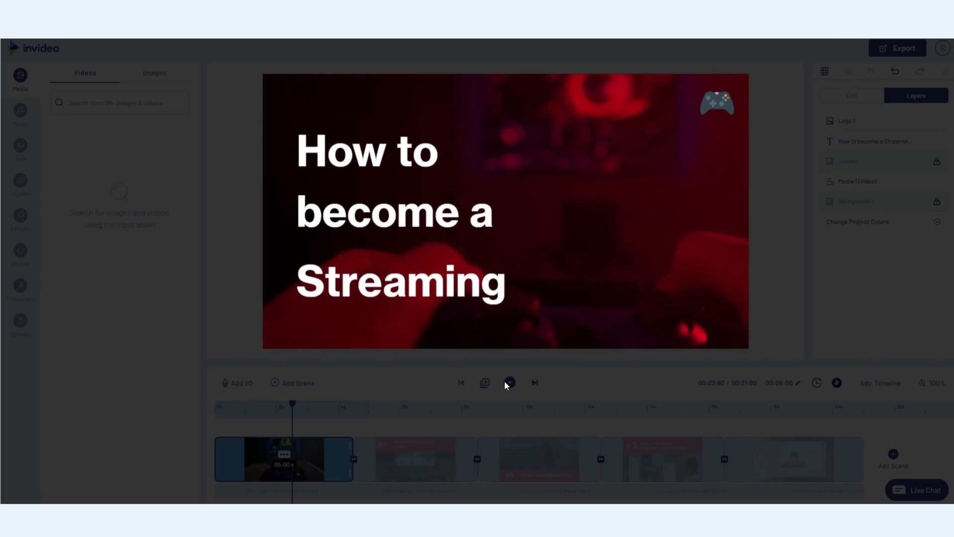
pyautogui.click(504, 380)
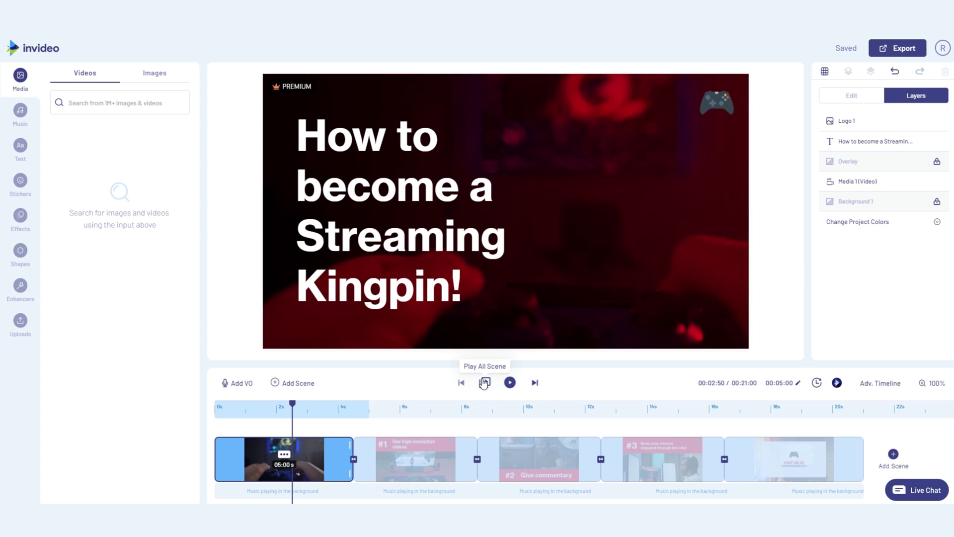
pyautogui.click(485, 383)
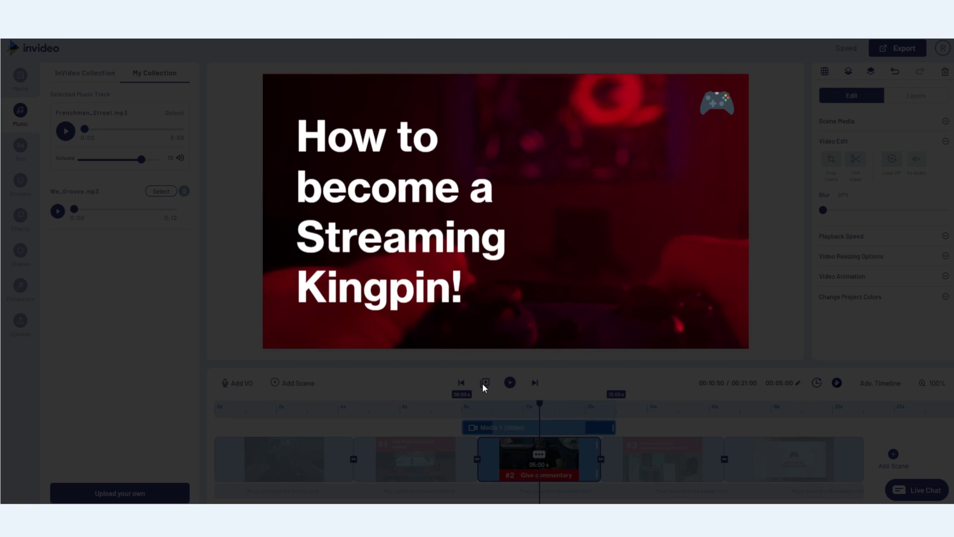
pyautogui.click(482, 383)
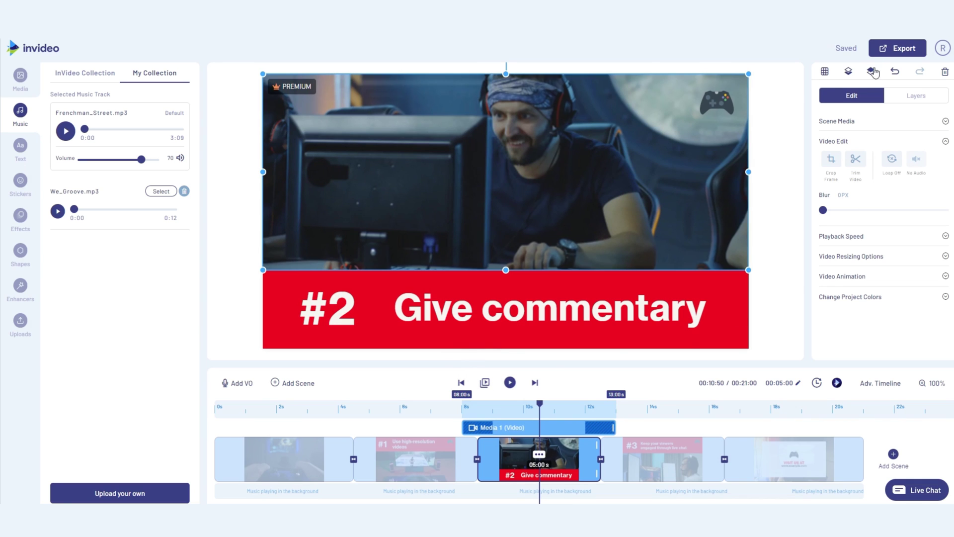
# Export the 22-second video and wait for the 1080p render and share link.
pyautogui.click(880, 50)
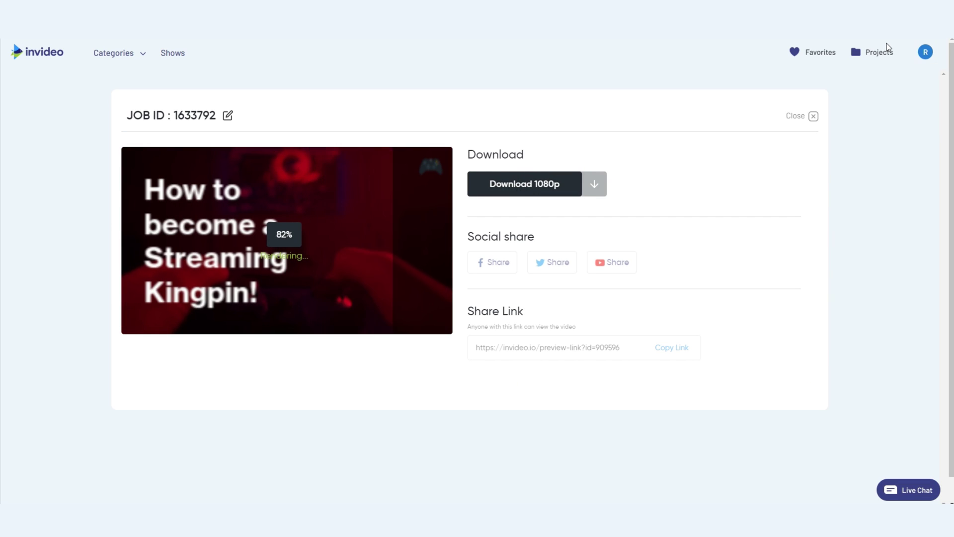
pyautogui.moveTo(356, 262)
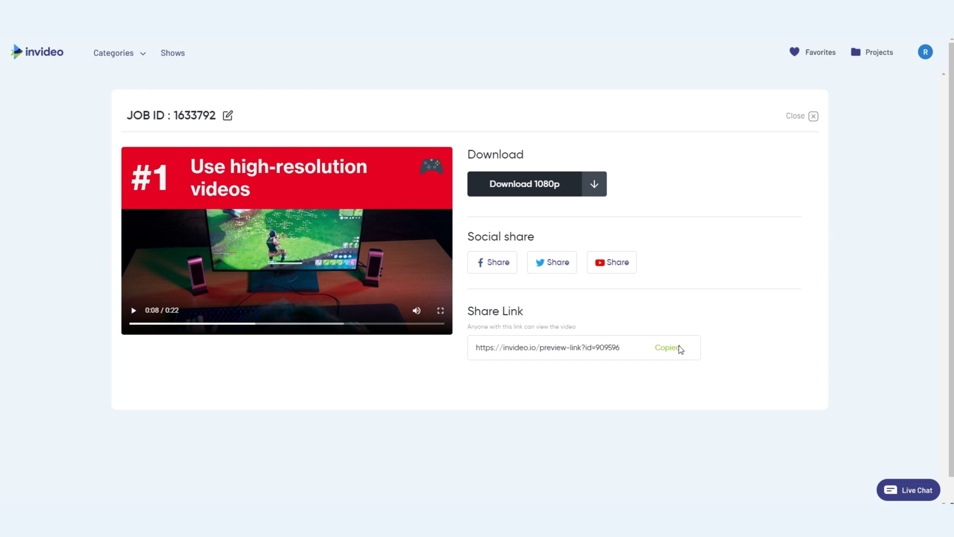
# Start a live chat with InVideo support and write 'Hi I need some help'.
pyautogui.click(896, 488)
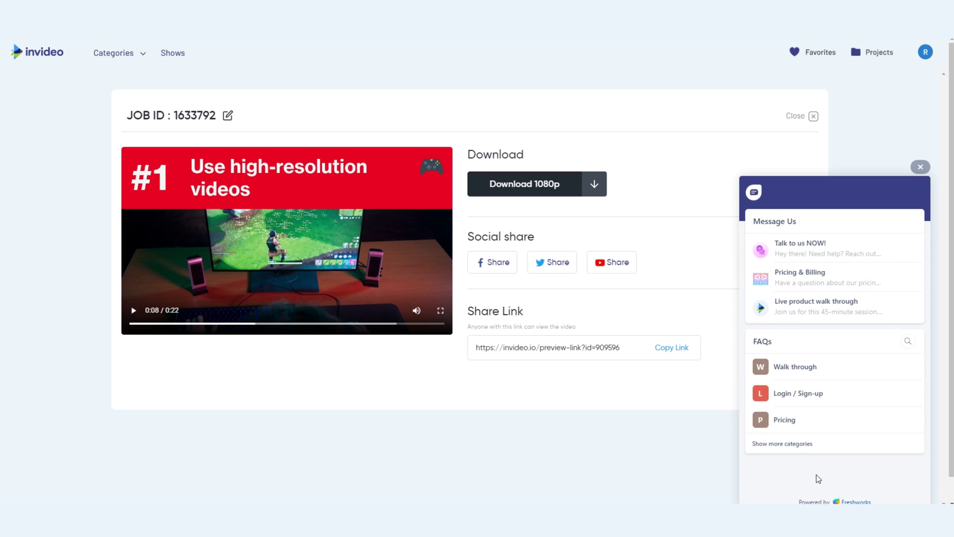
pyautogui.click(799, 250)
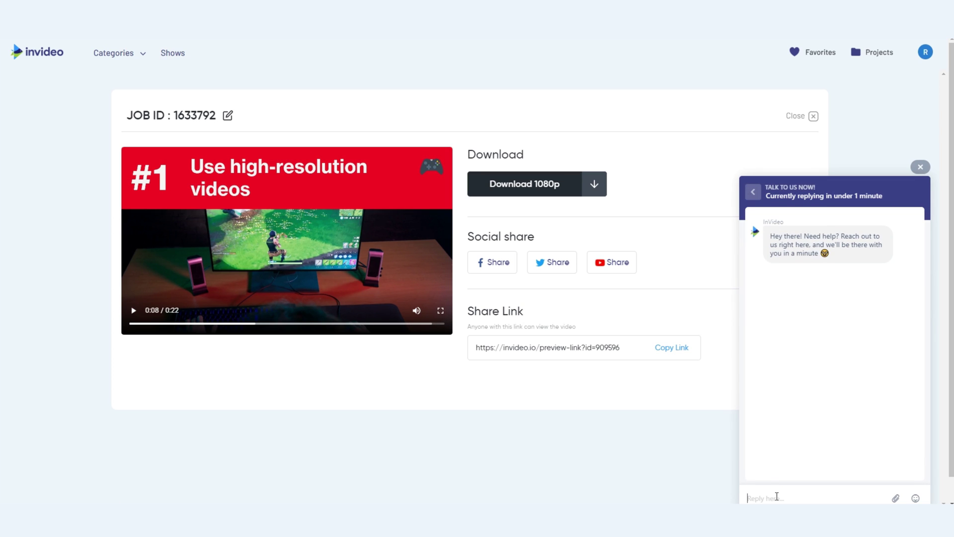
pyautogui.write('Hi I need some')
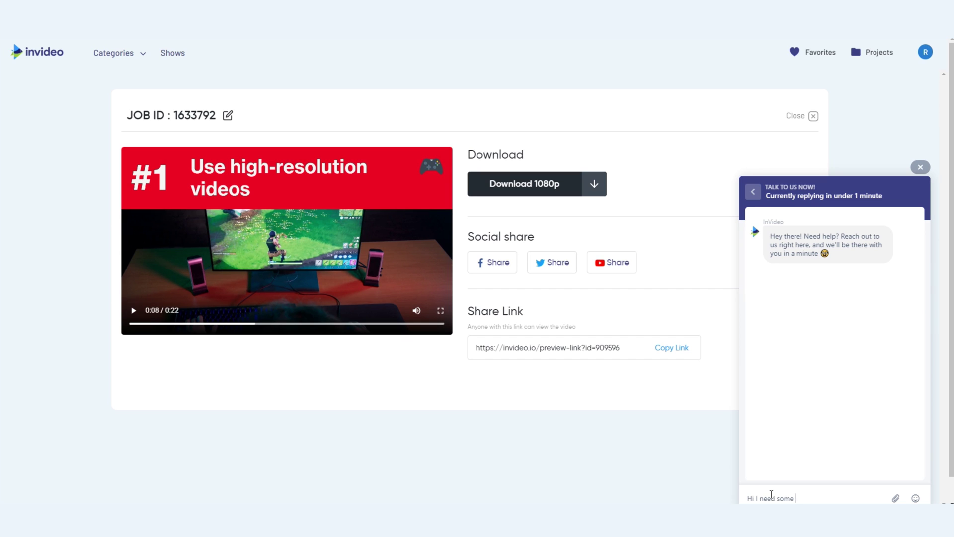